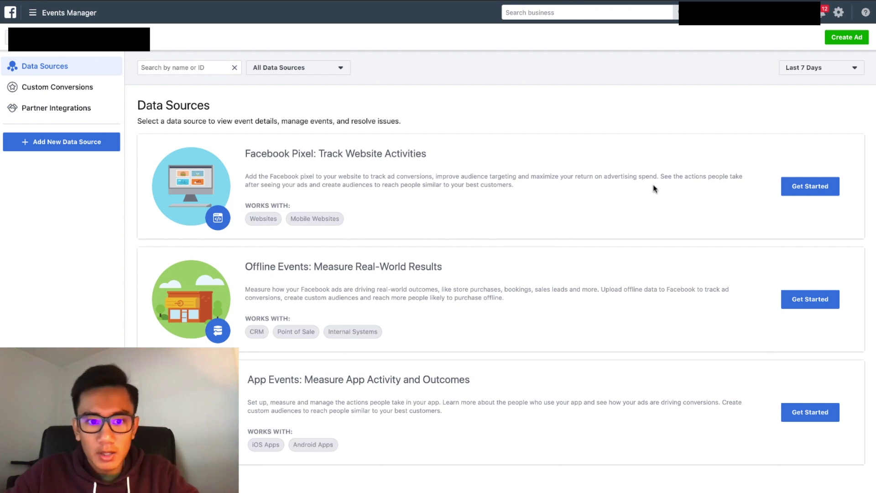
Create a new Facebook pixel named for the brand, with website ecommercelegacy.org.
click(812, 191)
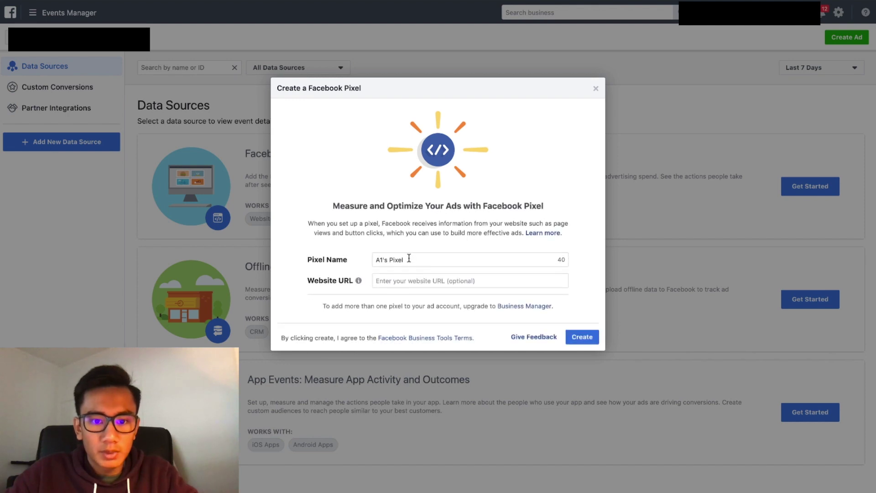
click(409, 258)
triple_click(409, 258)
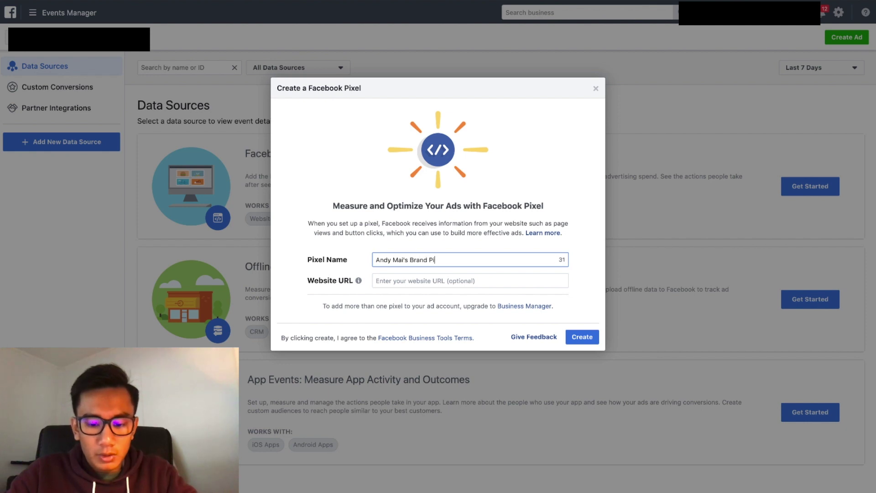
key(Tab)
key(Tab)
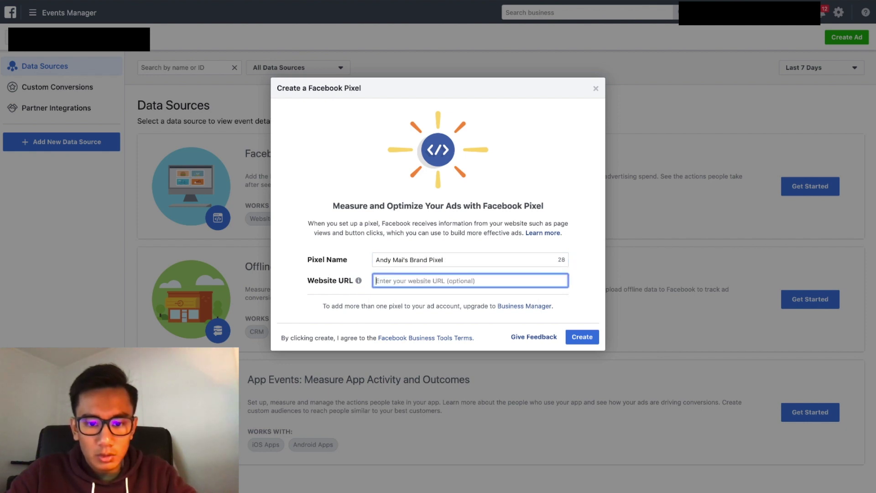
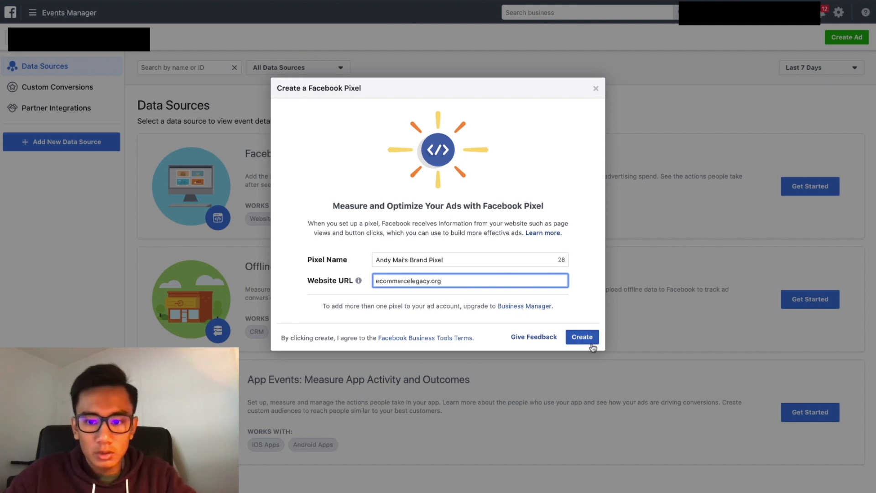
click(589, 340)
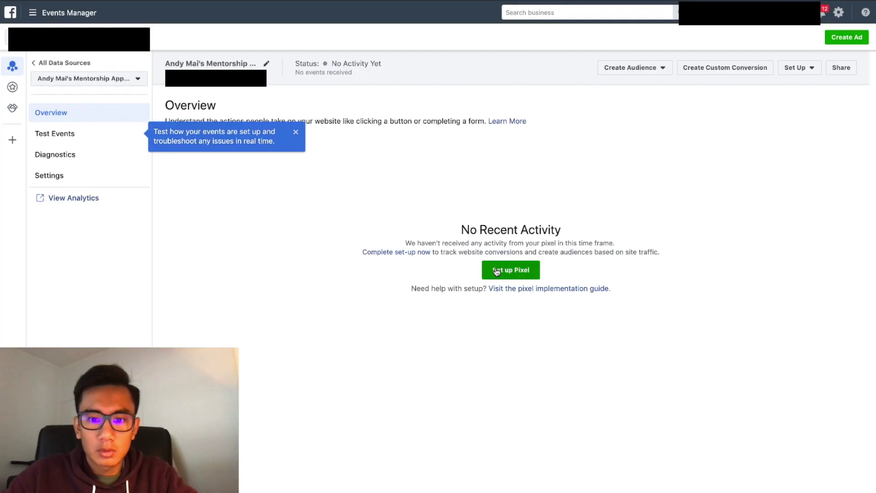
Choose manual installation of the pixel code and open the Ecommerce Legacy funnel's settings in ClickFunnels.
click(497, 272)
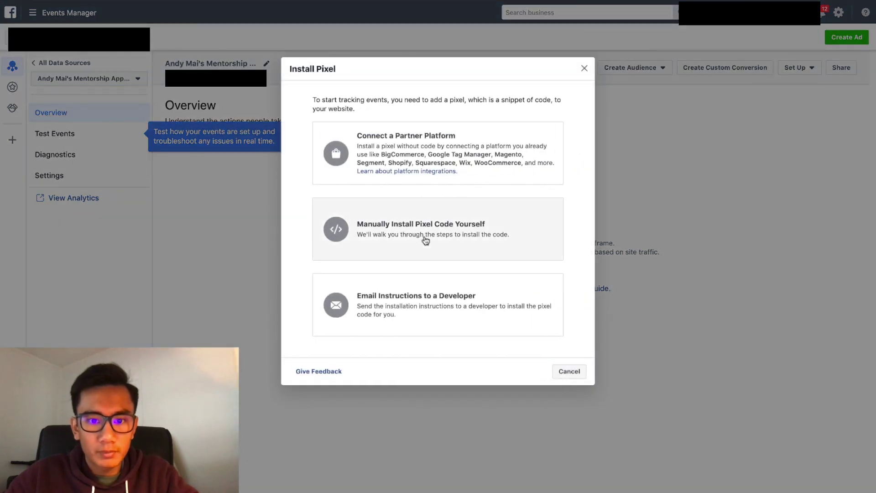
click(425, 238)
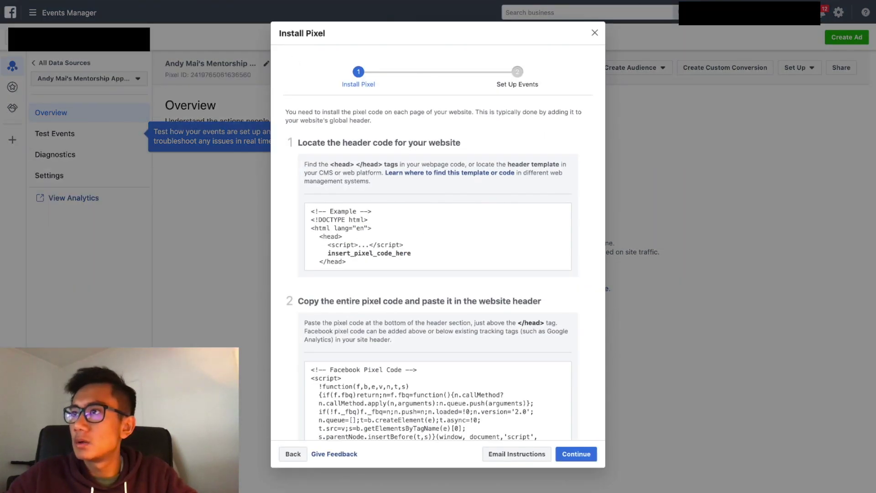
key(alt+Tab)
click(732, 84)
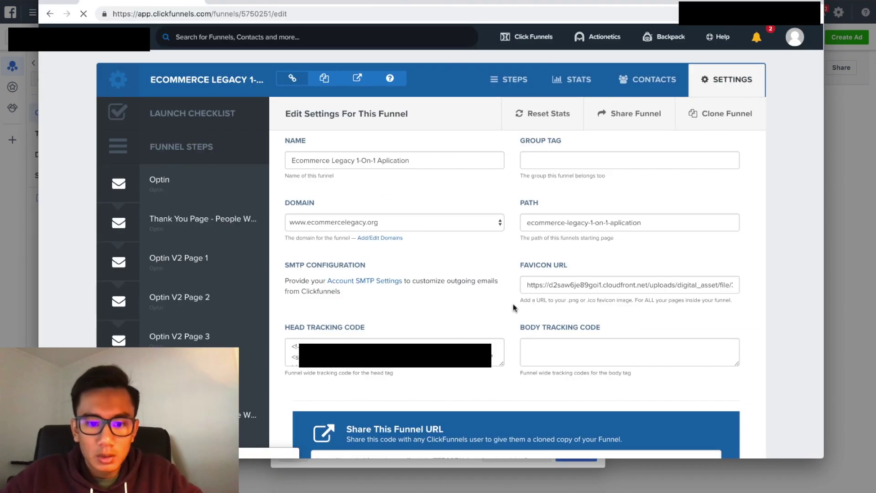
Paste the Facebook pixel code into the funnel's Head Tracking Code and save the settings.
scroll(513, 308, down, 4)
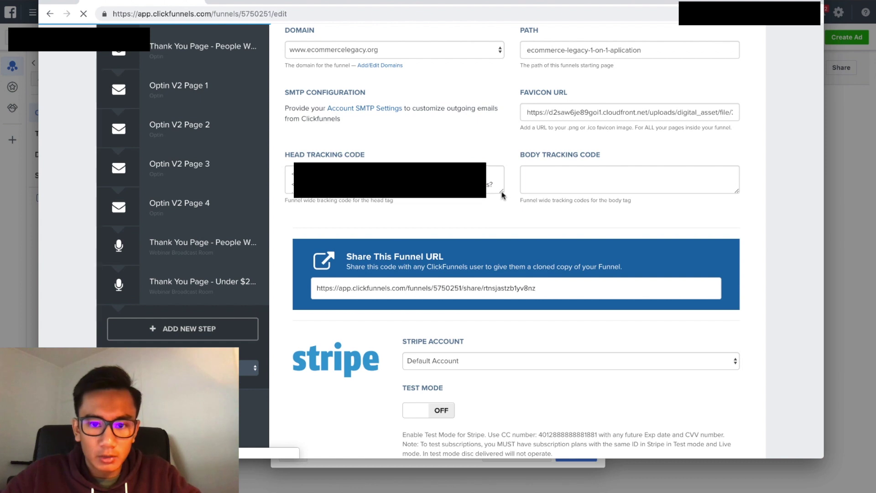
drag(502, 196, 516, 418)
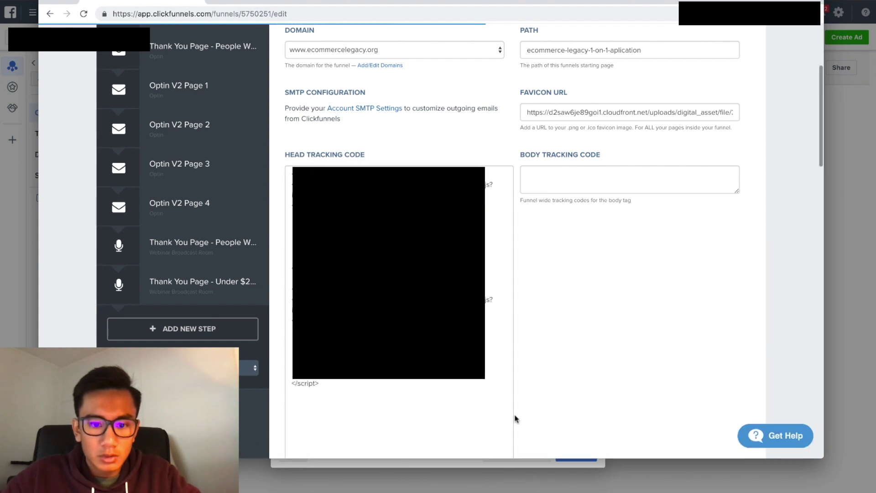
click(834, 283)
scroll(417, 301, down, 1)
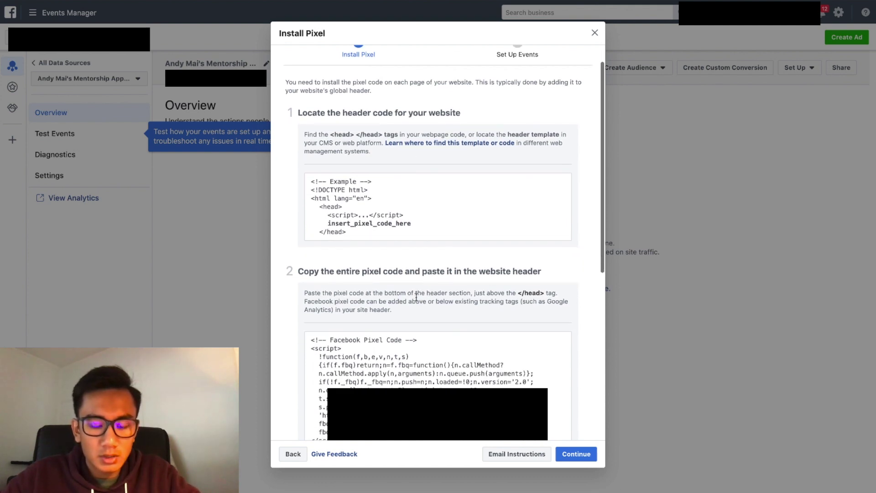
key(alt+Tab)
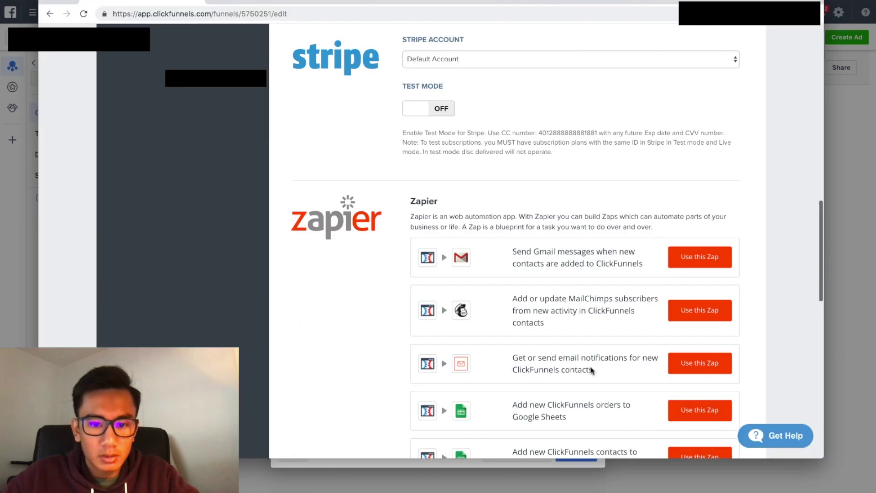
scroll(591, 366, down, 10)
click(660, 373)
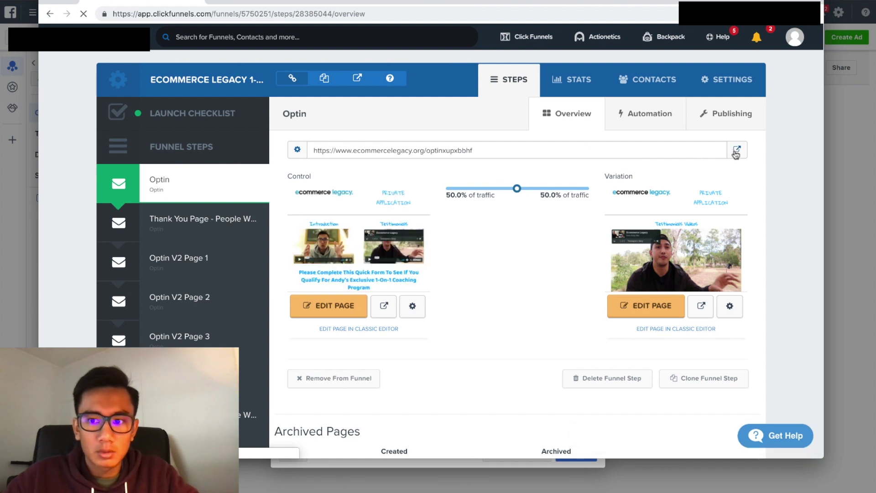
Open the live optin page and copy its address for the pixel test.
click(736, 152)
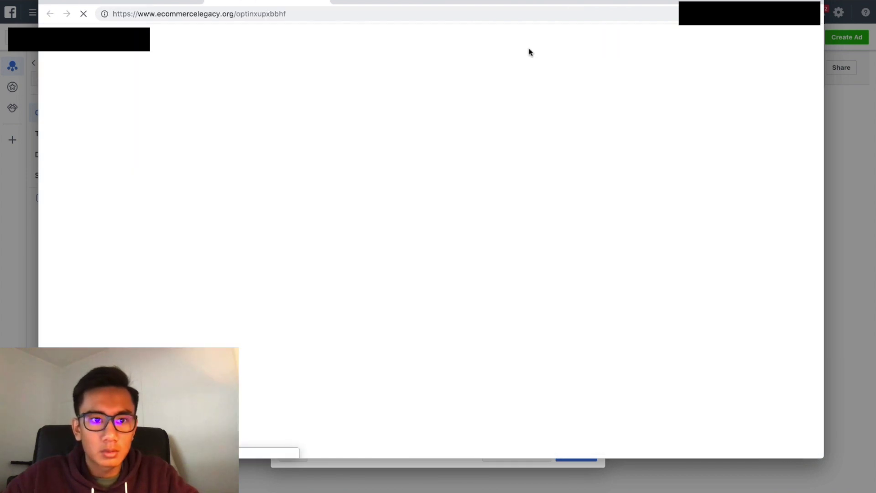
click(293, 15)
key(super+c)
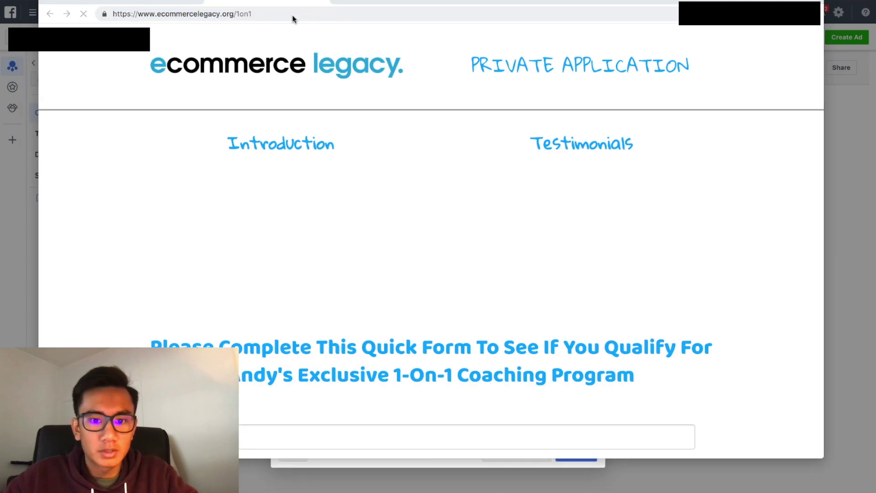
key(ctrl+Up)
click(490, 429)
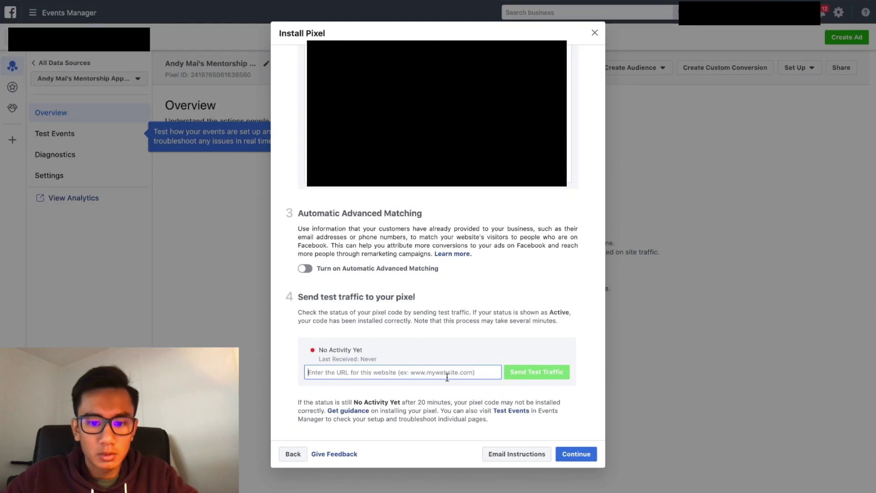
Send test traffic to the optin page URL, confirm the pixel shows Active, and finish setup.
click(446, 372)
key(super+v)
click(518, 377)
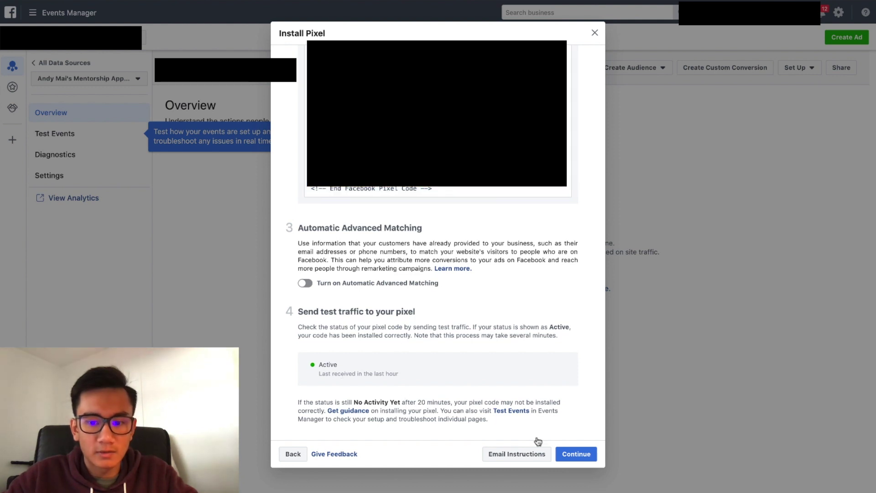
click(581, 457)
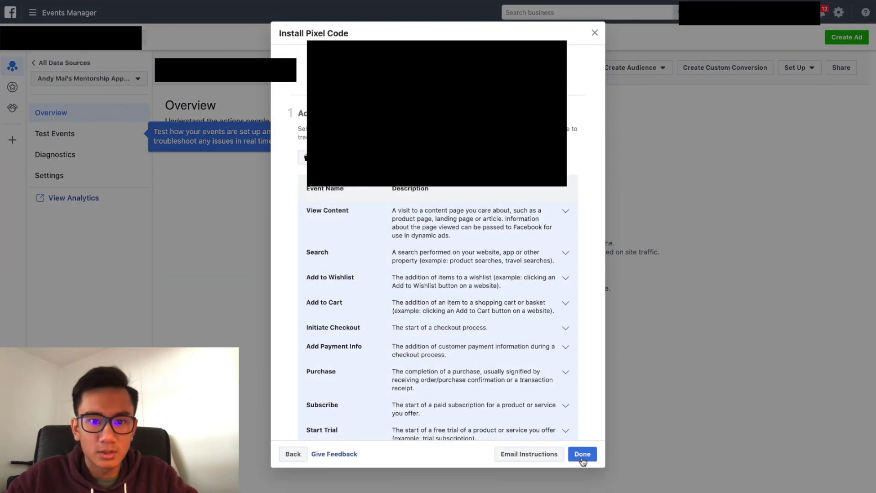
click(582, 454)
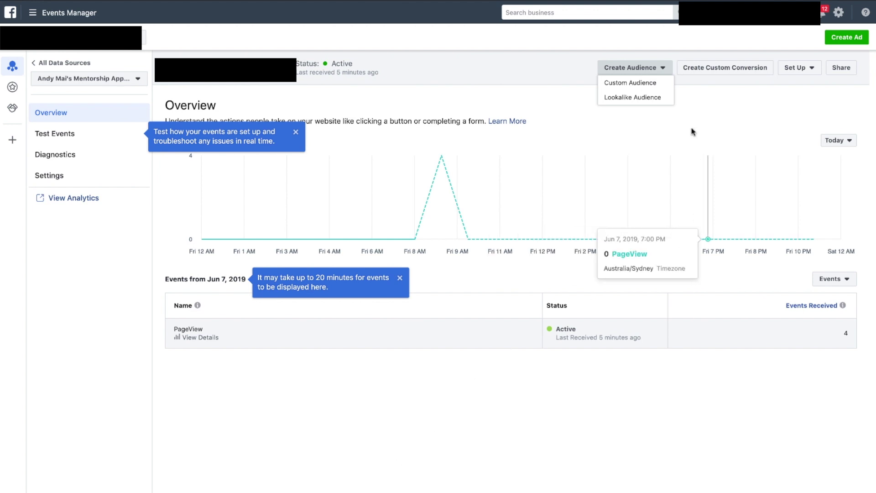
Start a custom conversion with a URL rule containing 1on1.
click(703, 73)
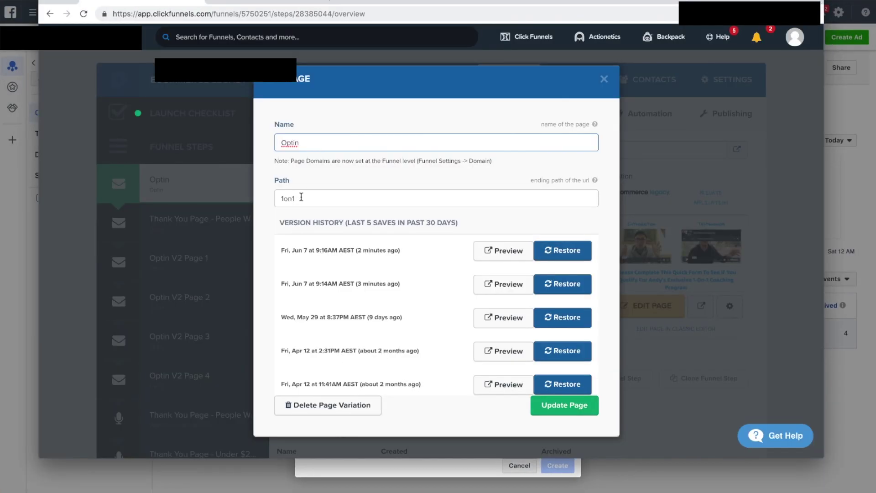
drag(301, 197, 269, 198)
key(ctrl+c)
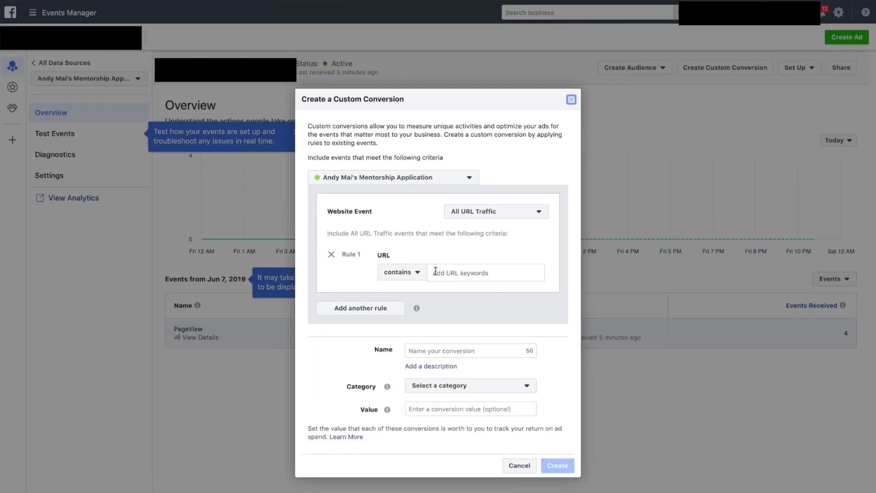
click(435, 272)
key(ctrl+v)
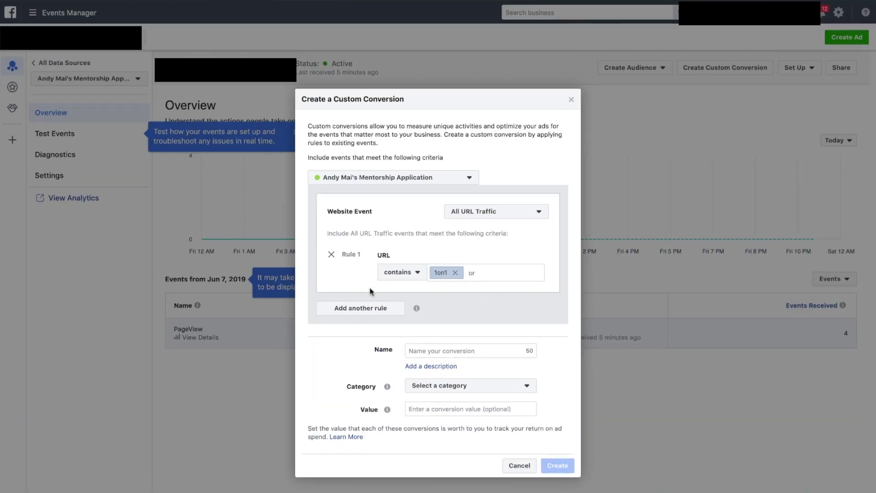
Name the conversion Form Landing Page, set category View Content, and create it.
click(456, 350)
text(Form Landing Page)
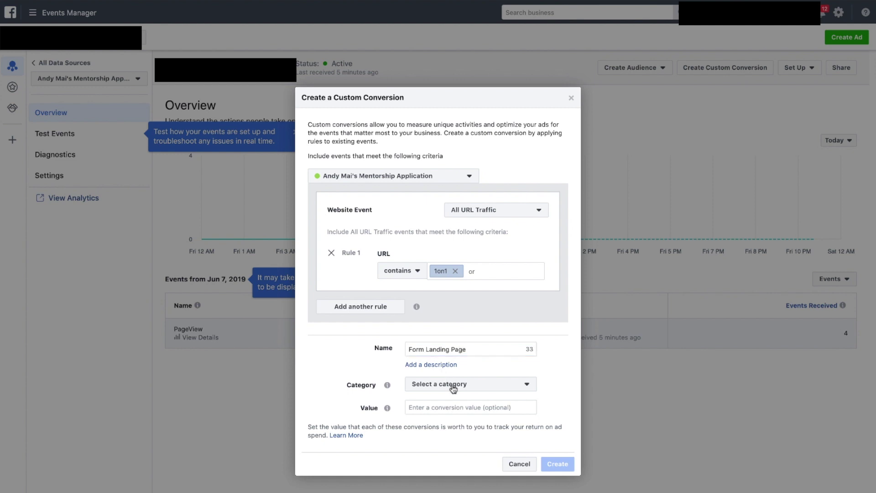
click(452, 387)
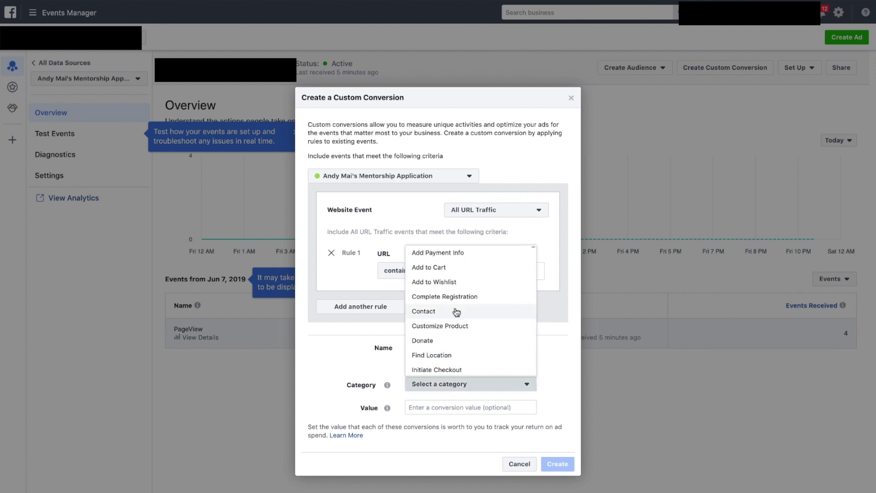
scroll(447, 320, down, 3)
scroll(449, 325, up, 3)
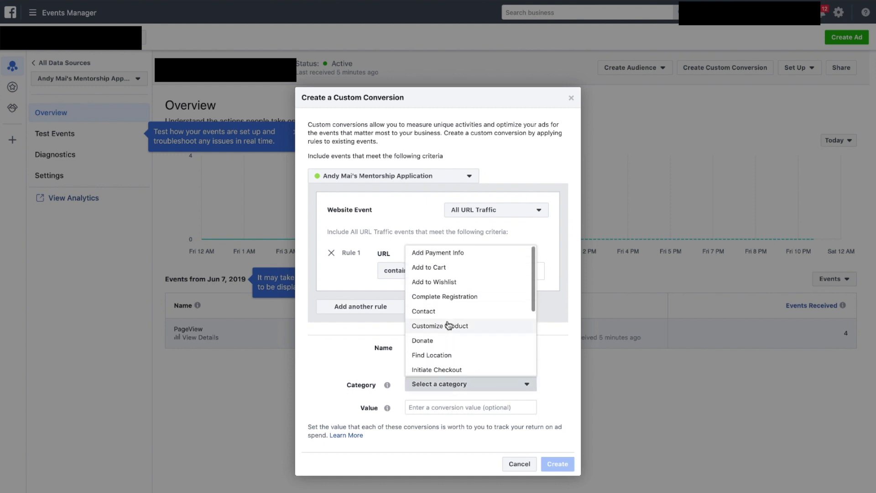
scroll(449, 325, down, 5)
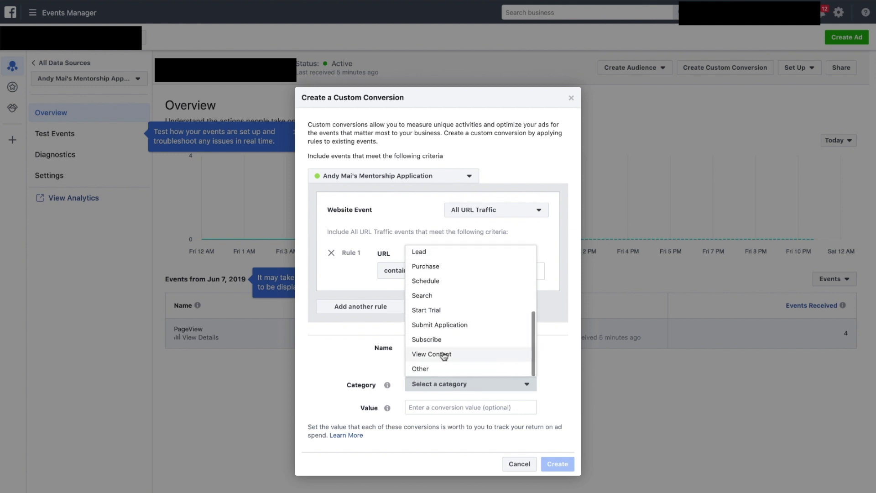
click(449, 355)
click(550, 462)
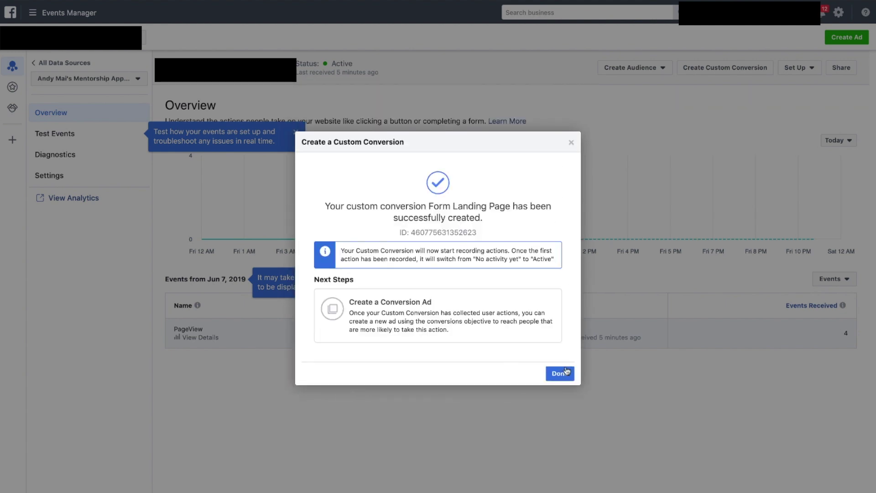
click(565, 372)
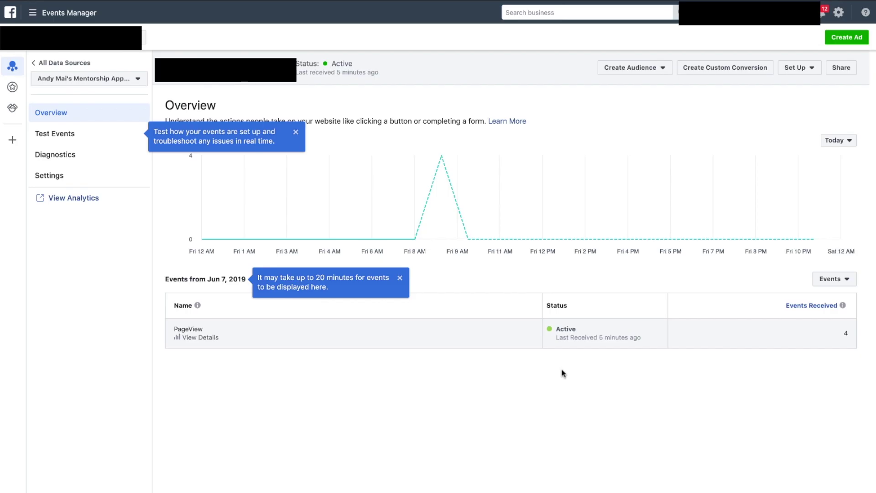
Copy the Thank You Page step's URL path 'thank-you-page' from its ClickFunnels settings.
key(ctrl+Up)
click(345, 204)
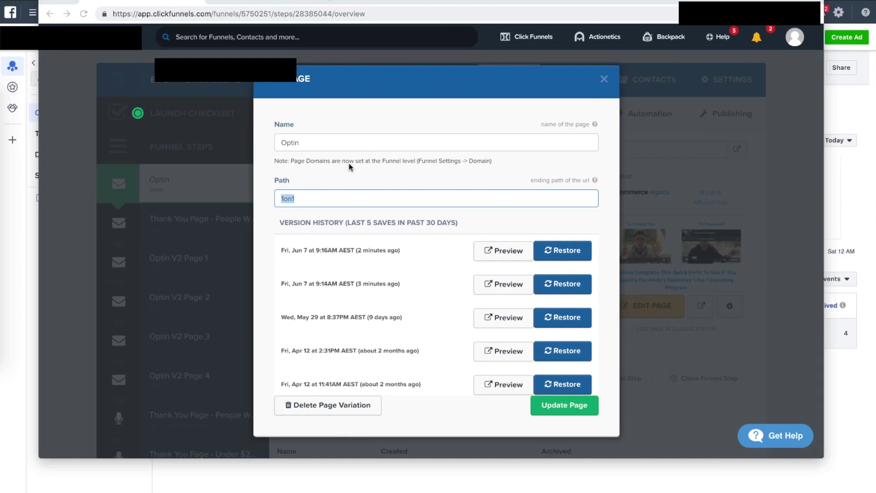
click(604, 80)
click(167, 208)
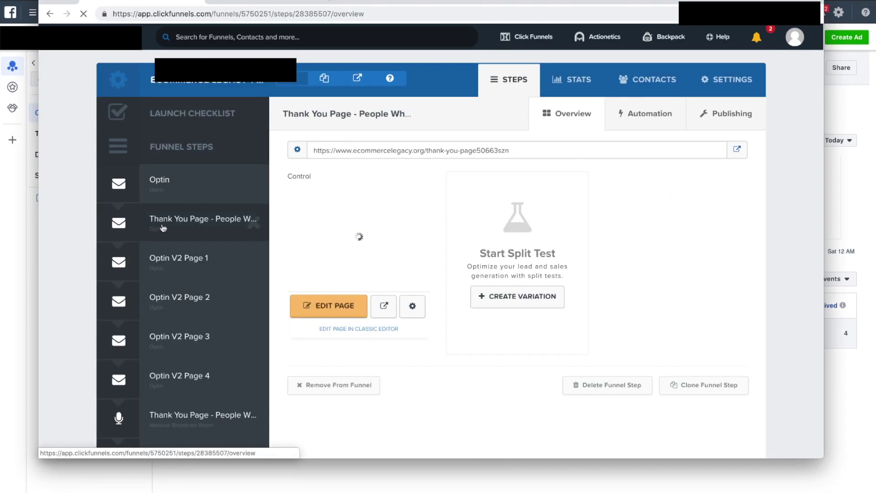
click(412, 306)
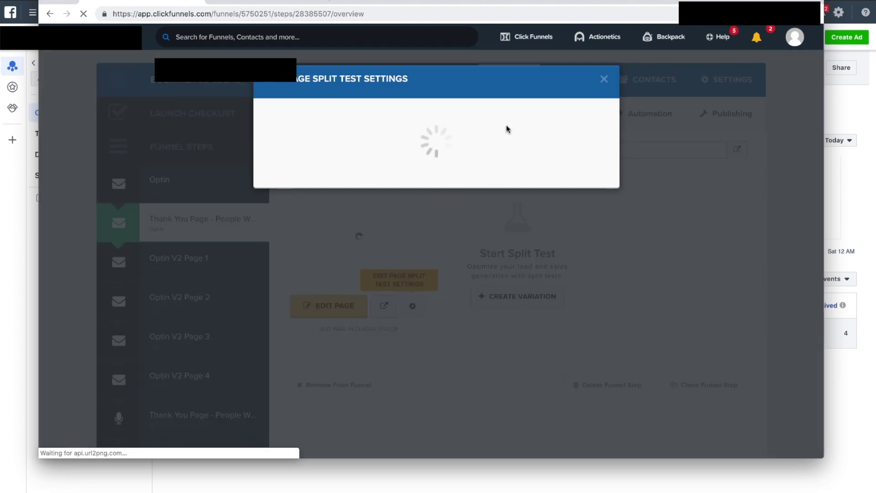
click(429, 198)
drag(425, 198, 261, 184)
key(ctrl+c)
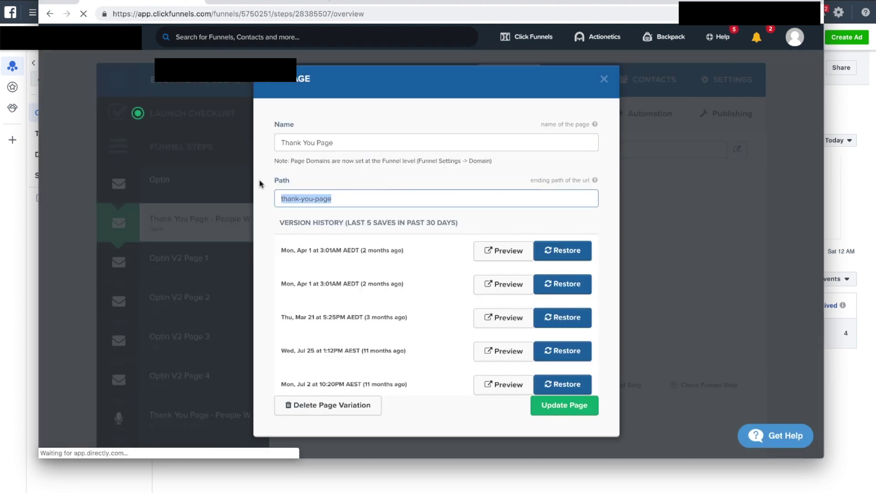
click(604, 80)
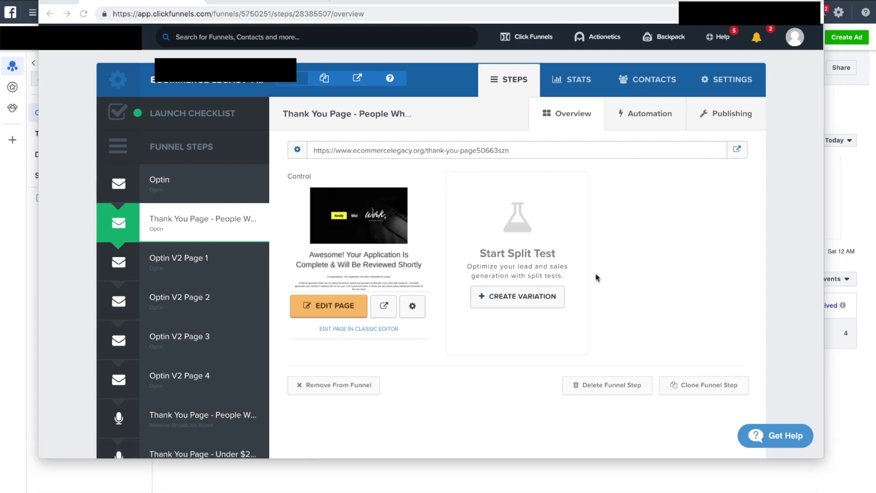
key(ctrl+Up)
click(561, 289)
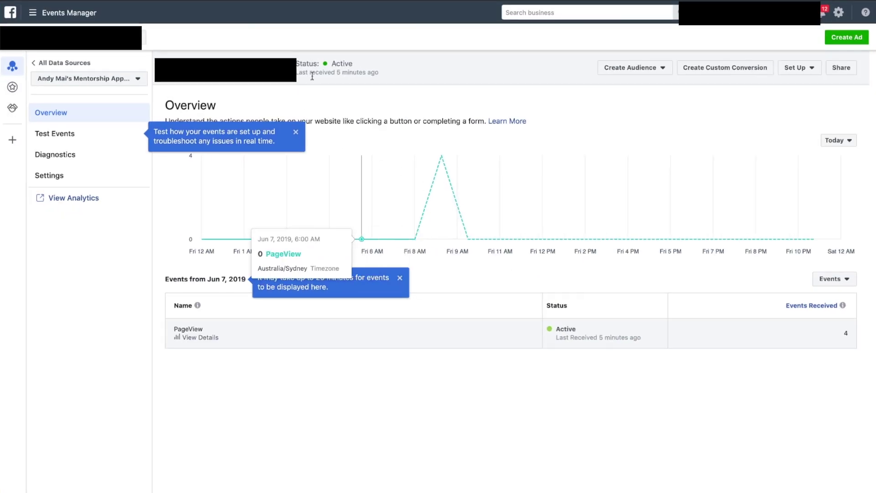
Start a custom conversion with a URL rule containing thank-you-page.
click(628, 71)
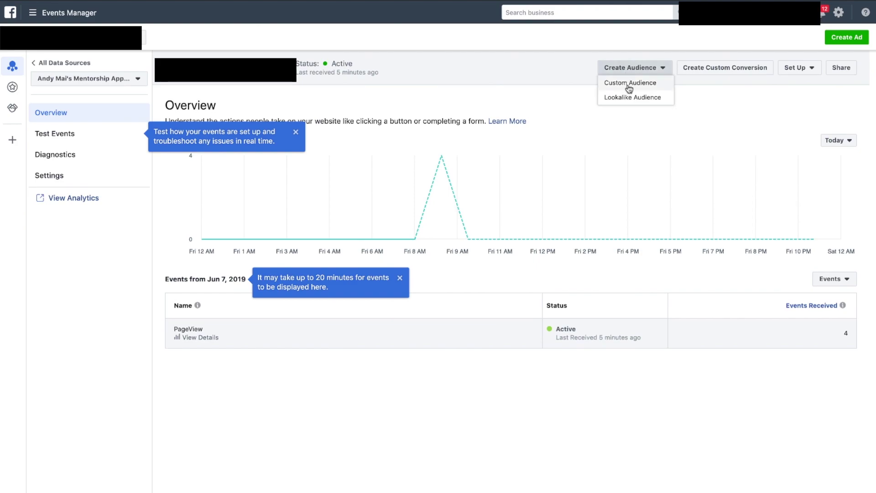
click(630, 83)
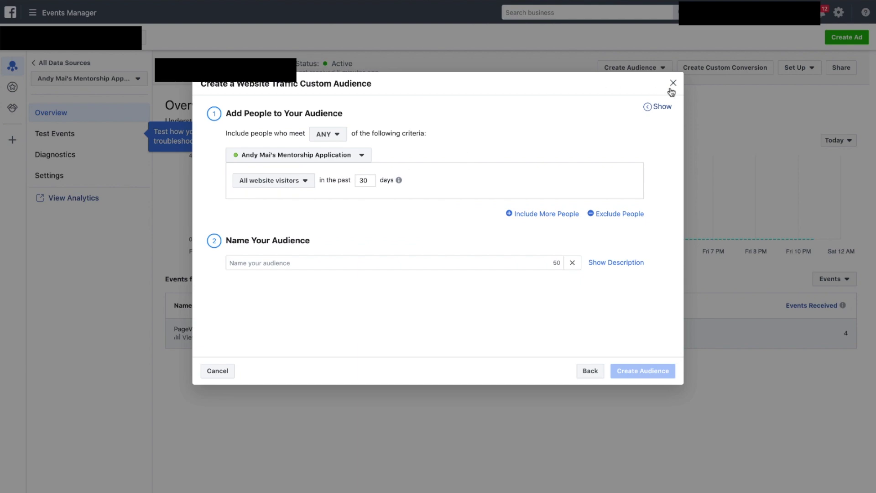
click(672, 86)
click(688, 71)
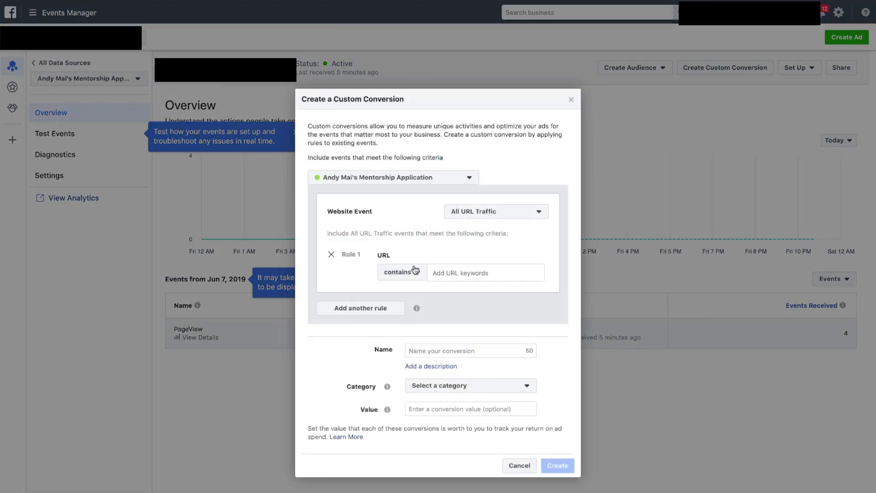
key(ctrl+v)
key(Return)
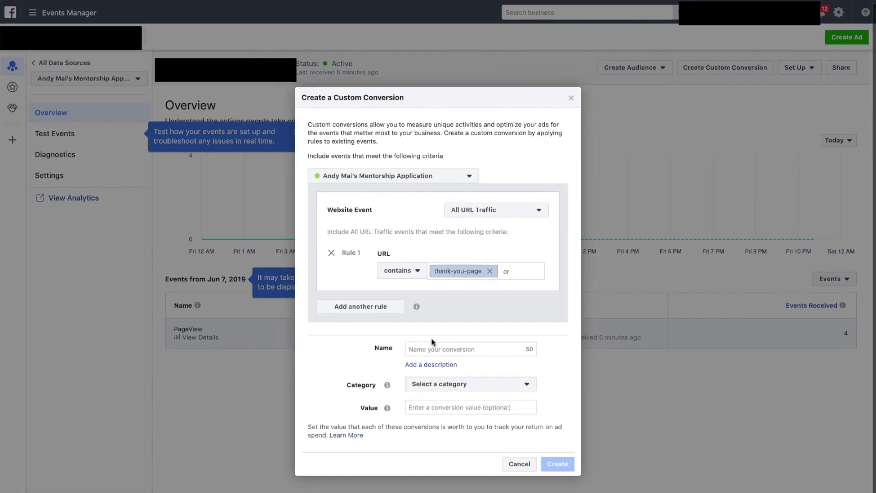
Name the conversion Form Completion, set category Lead, and create it.
click(431, 346)
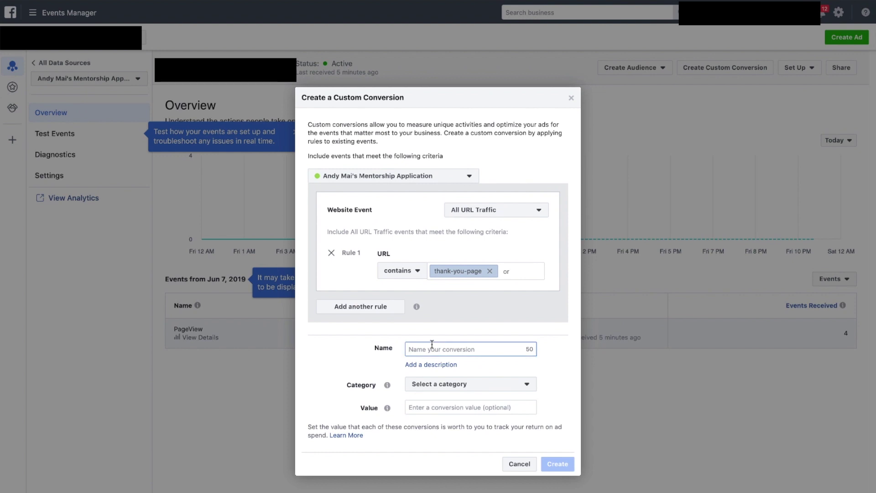
text(Form Completion)
click(472, 389)
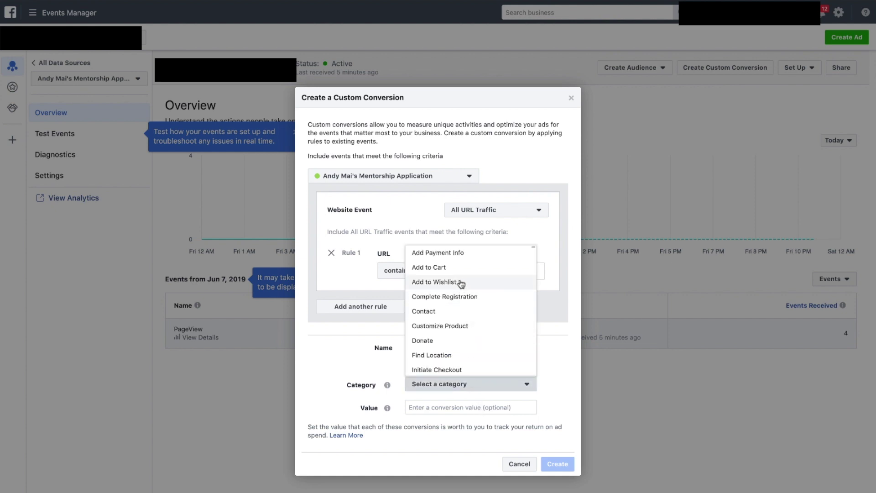
scroll(461, 283, down, 2)
scroll(461, 284, up, 2)
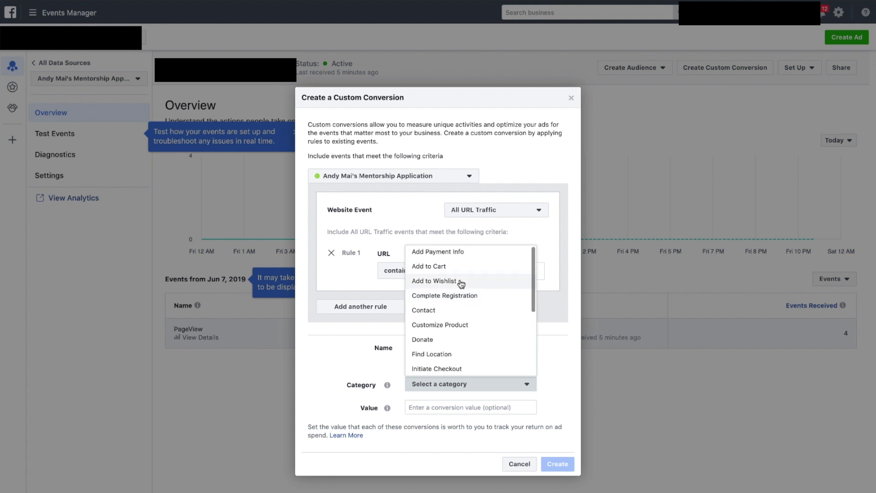
scroll(462, 284, down, 1)
scroll(458, 286, down, 3)
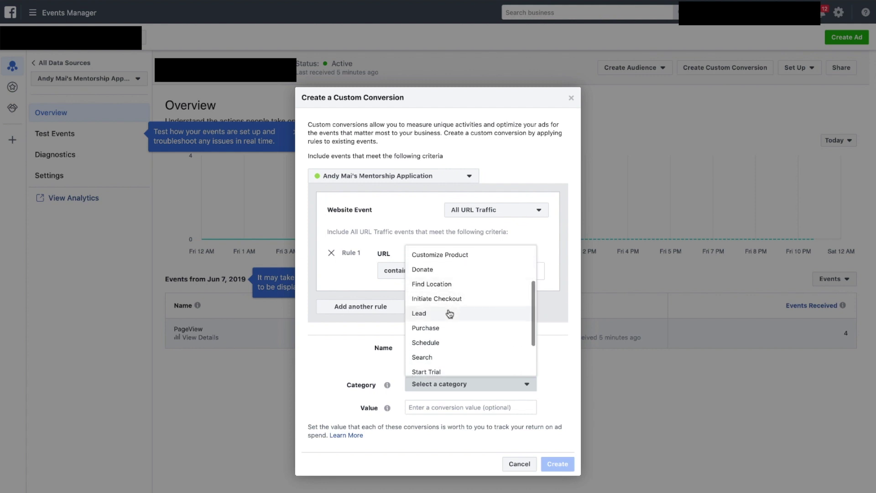
click(449, 312)
click(431, 409)
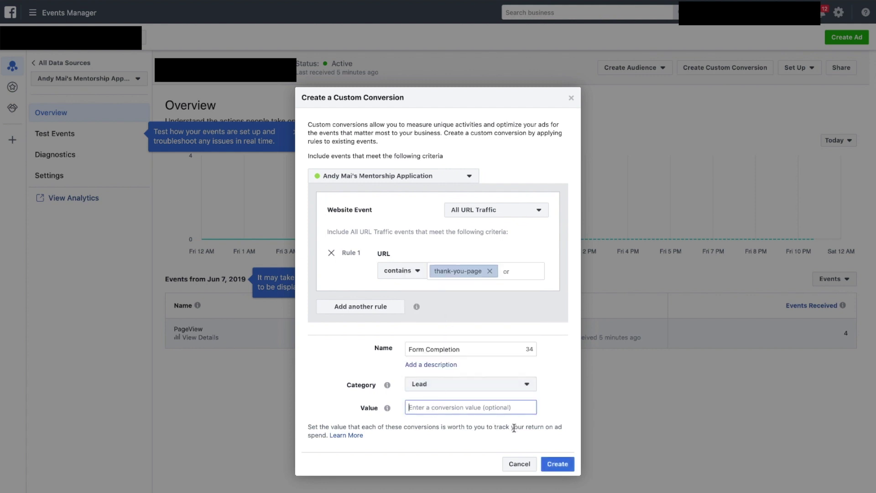
click(554, 464)
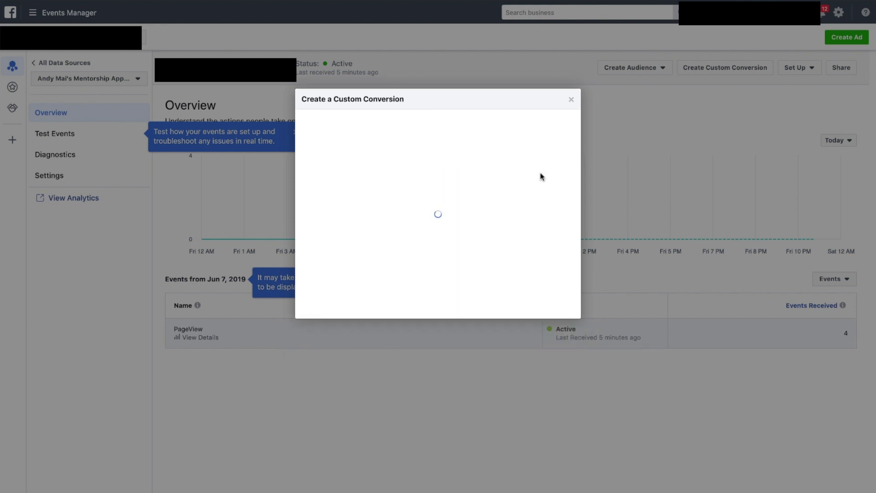
click(565, 380)
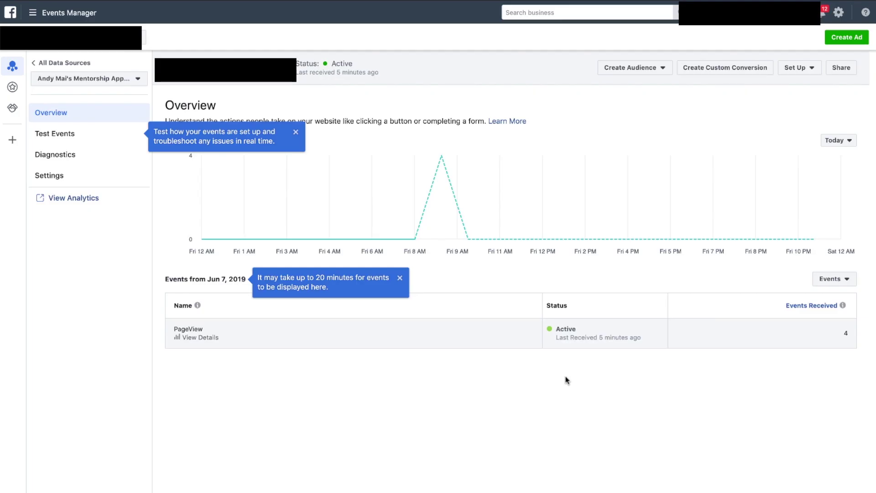
In Test Events, open ecommercelegacy.org/1on1 and check the PageView and Form Landing Page events.
click(74, 142)
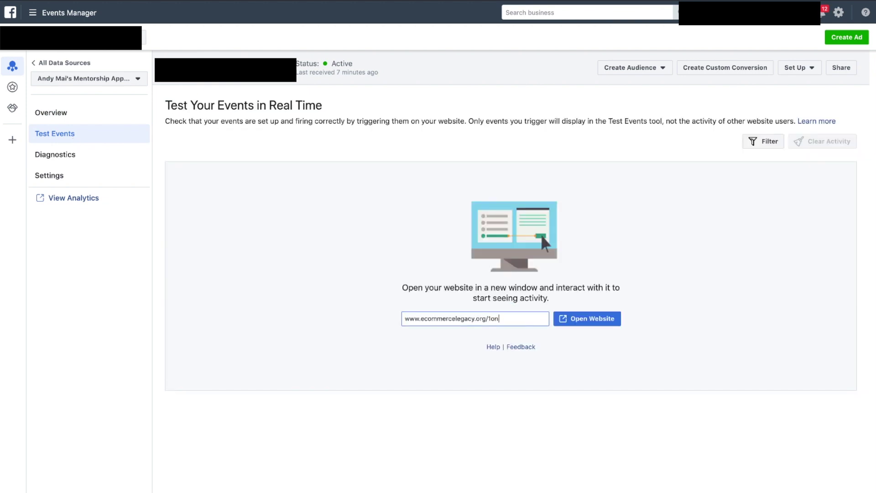
click(589, 318)
key(super+w)
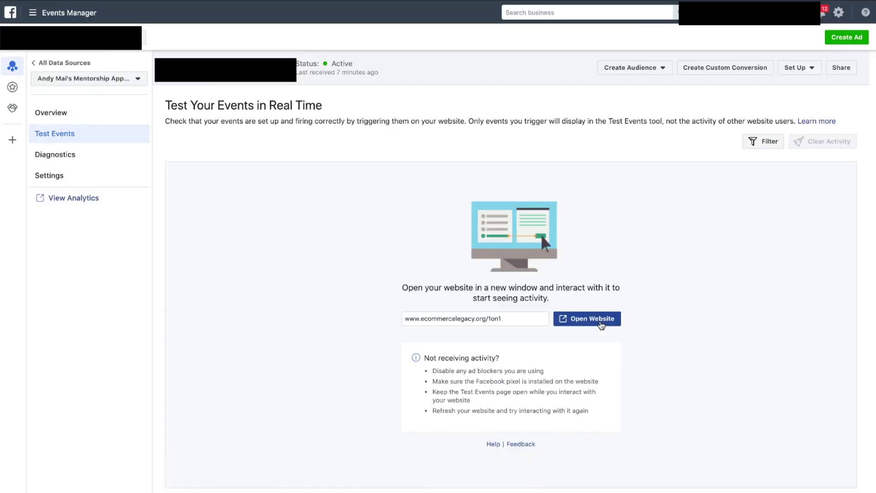
click(601, 326)
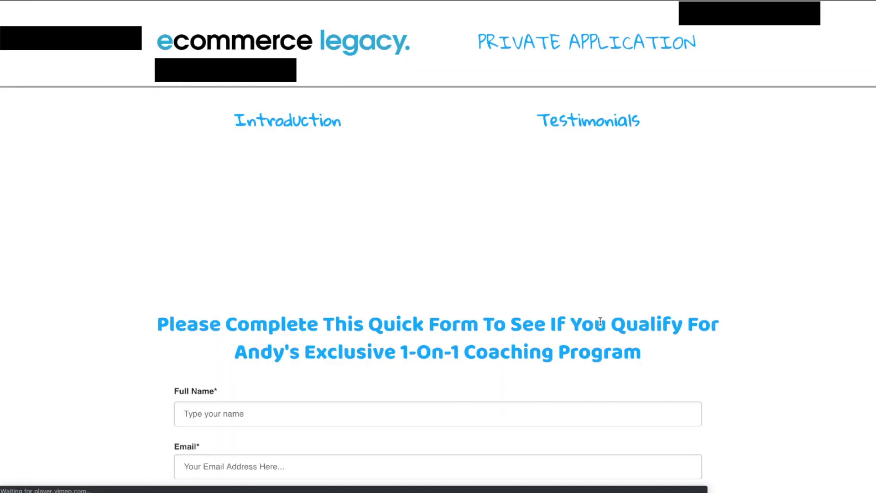
scroll(601, 324, down, 5)
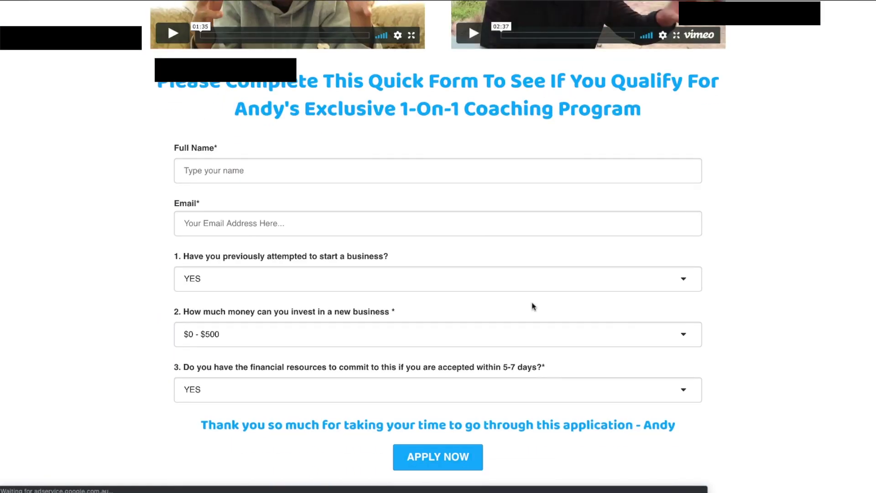
key(super+w)
click(588, 269)
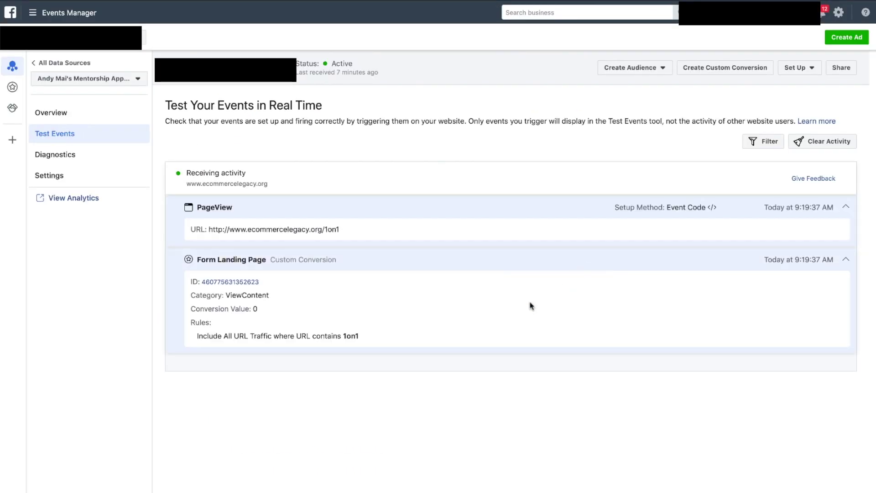
click(417, 266)
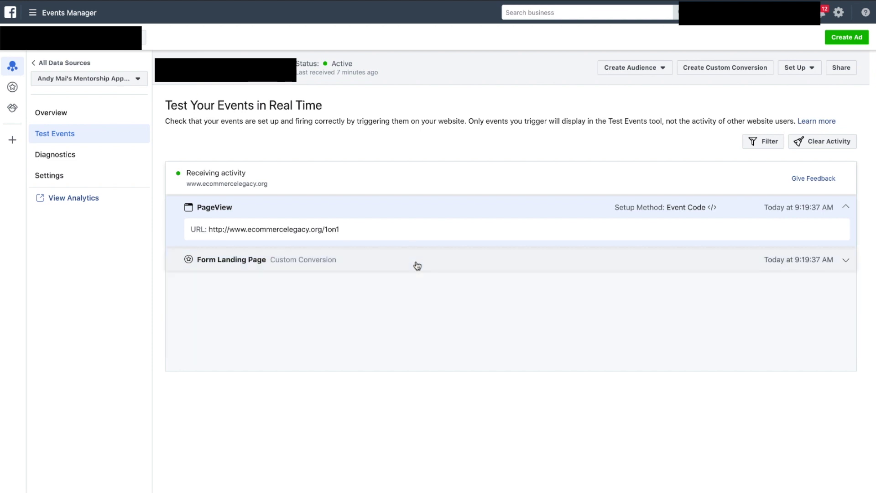
key(super+Tab)
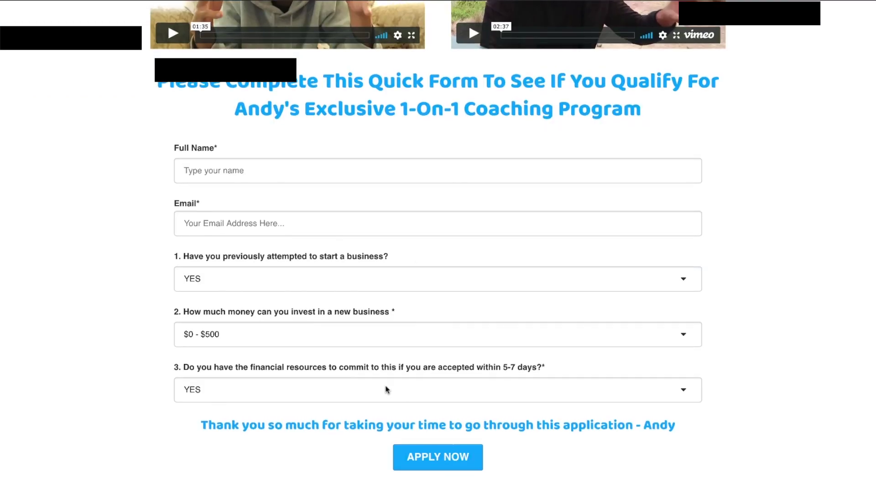
Submit the application form with 'test' as Full Name and Email, reaching the thank-you page.
click(302, 169)
text(test)
click(288, 222)
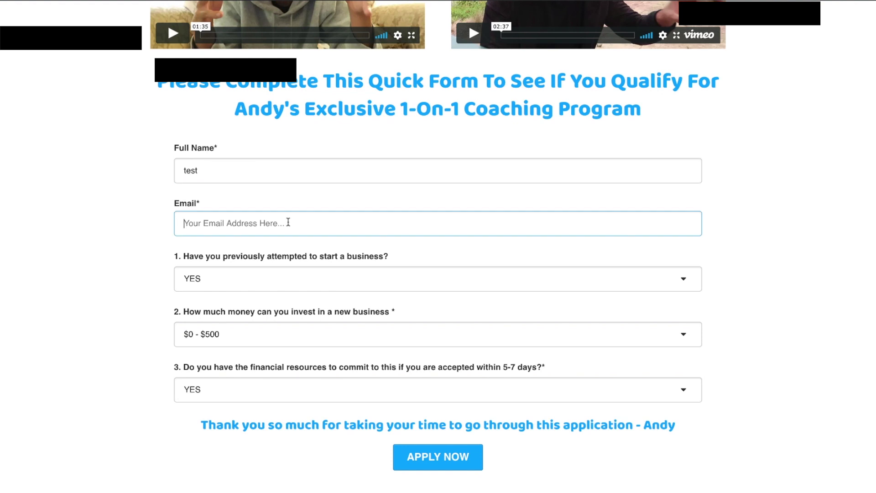
text(test@hotmail.com)
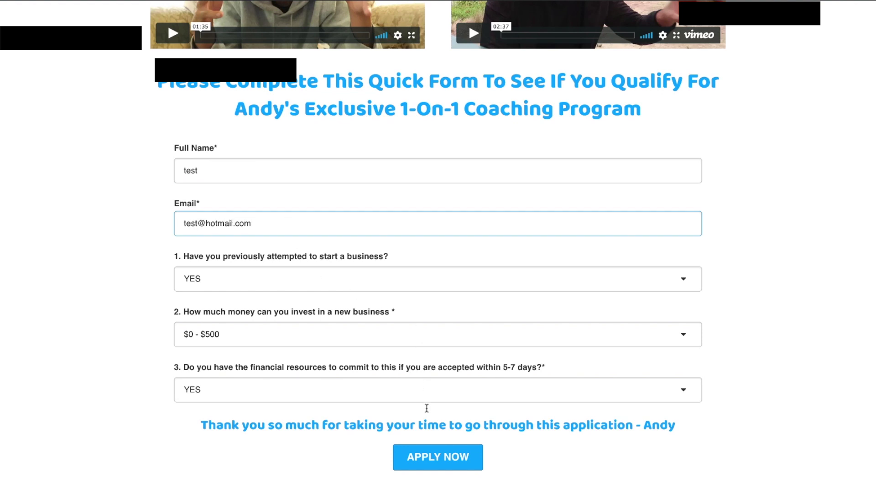
click(432, 459)
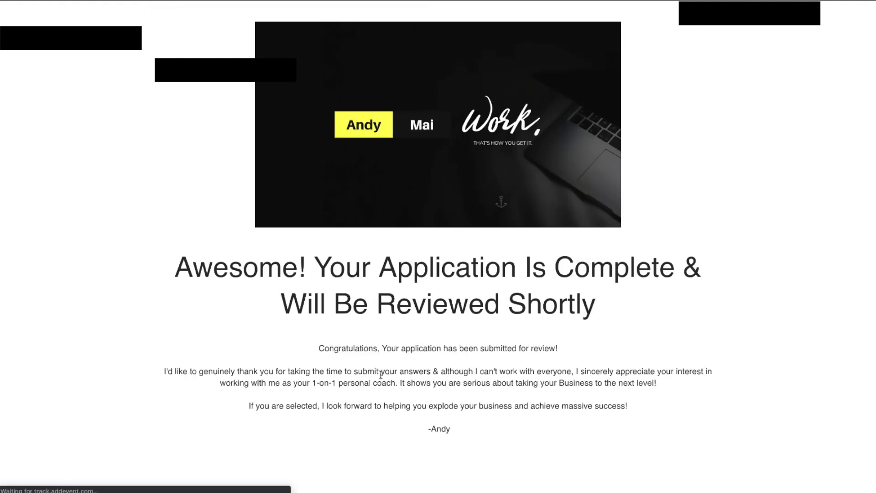
key(ctrl+Tab)
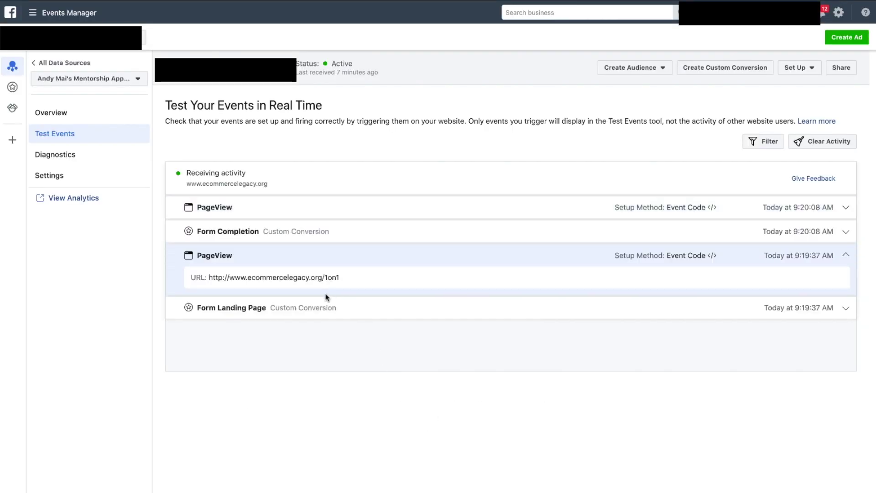